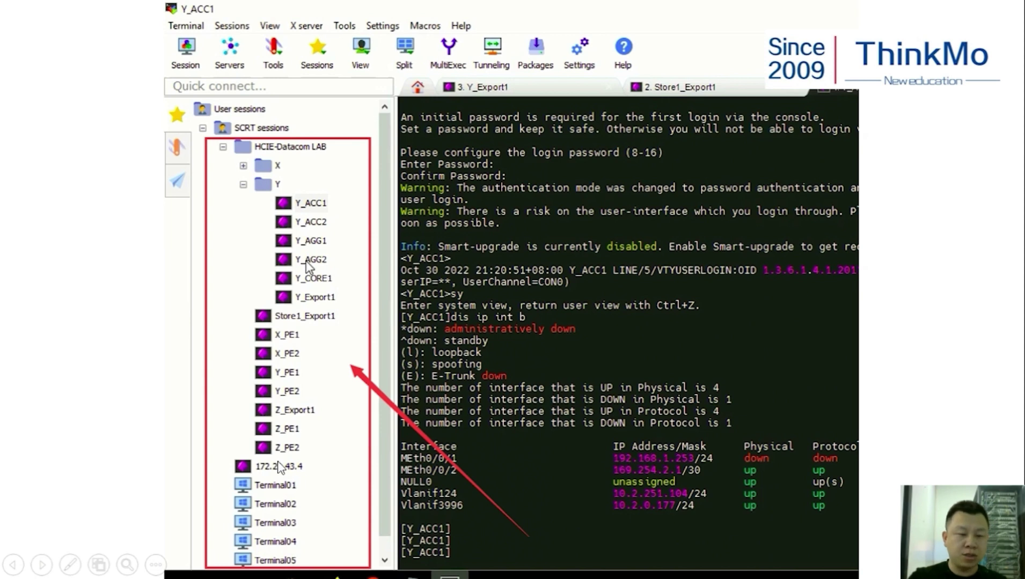
# Step: Circle Terminal01 in red pen ink, draw an arrow toward it, and open the Windows Start menu
pyautogui.click(70, 564)
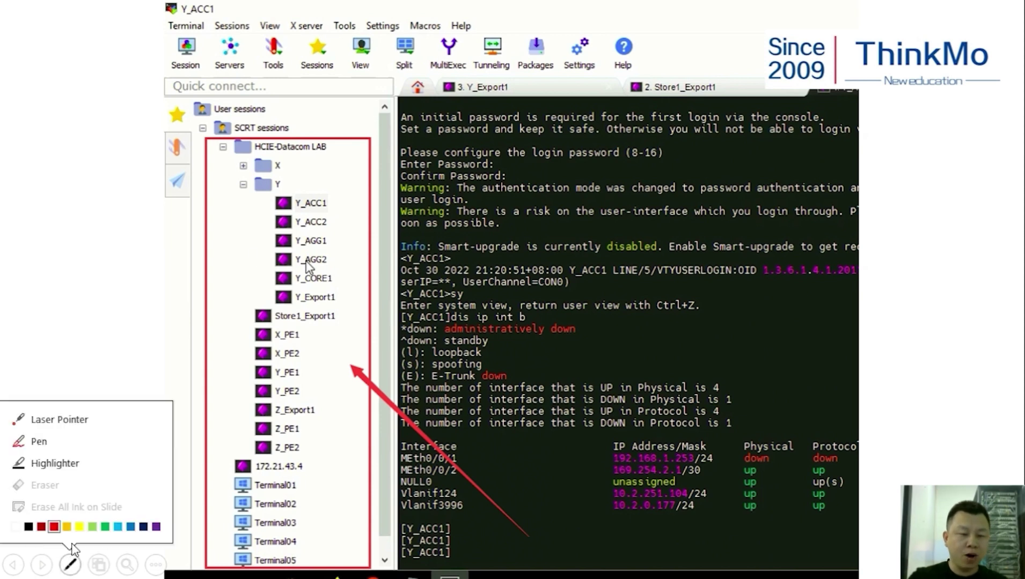
pyautogui.click(38, 442)
pyautogui.moveTo(295, 470)
pyautogui.mouseDown()
pyautogui.moveTo(221, 481)
pyautogui.moveTo(292, 468)
pyautogui.mouseUp()
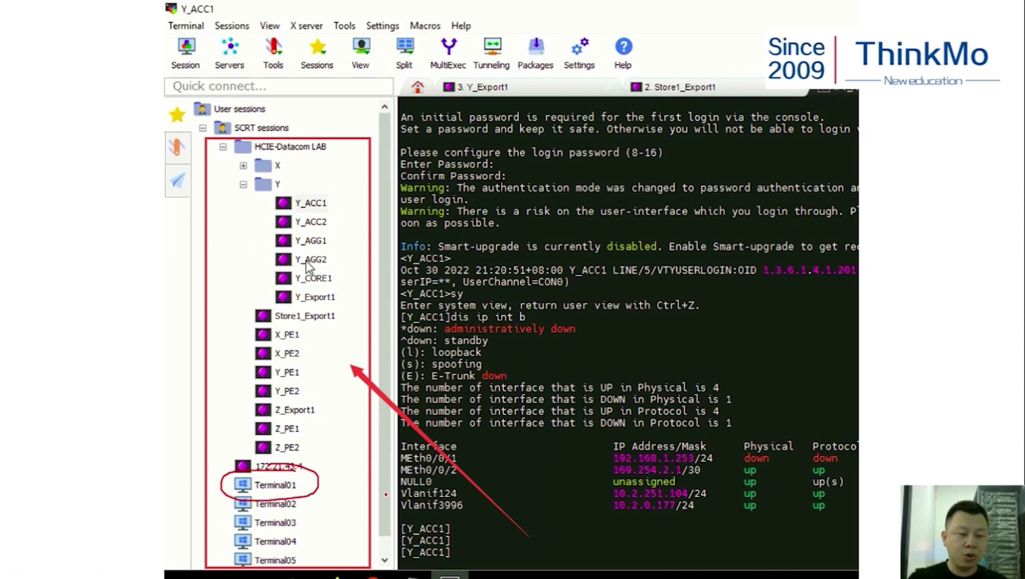
pyautogui.moveTo(361, 451)
pyautogui.mouseDown()
pyautogui.moveTo(329, 474)
pyautogui.moveTo(332, 456)
pyautogui.moveTo(349, 477)
pyautogui.mouseUp()
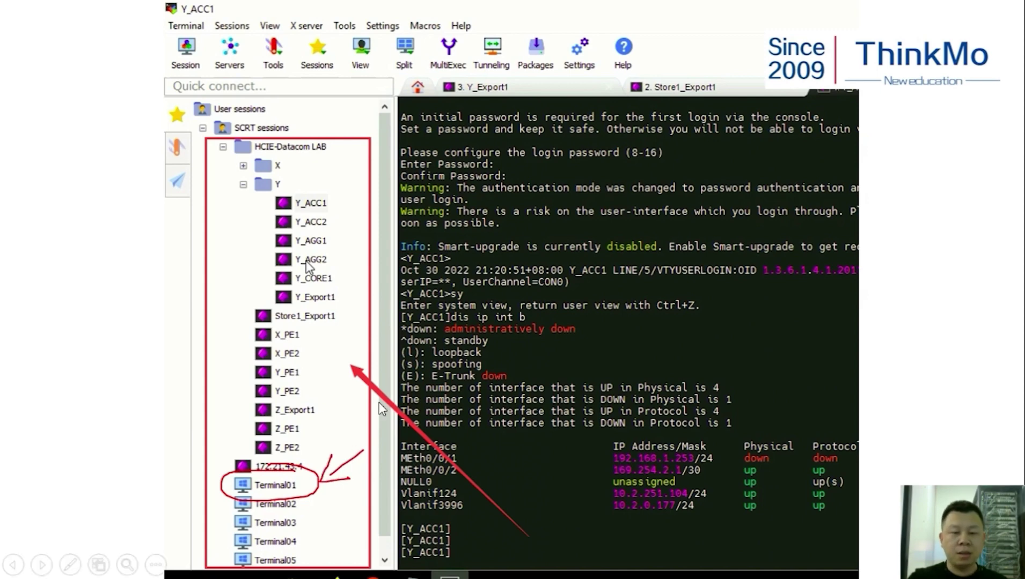
pyautogui.click(17, 563)
pyautogui.moveTo(215, 551)
pyautogui.click(244, 485)
pyautogui.scroll(5, 389, 250)
pyautogui.scroll(5, 386, 249)
pyautogui.scroll(-2, 415, 247)
pyautogui.scroll(-1, 429, 257)
pyautogui.scroll(1, 426, 247)
pyautogui.scroll(-10, 394, 312)
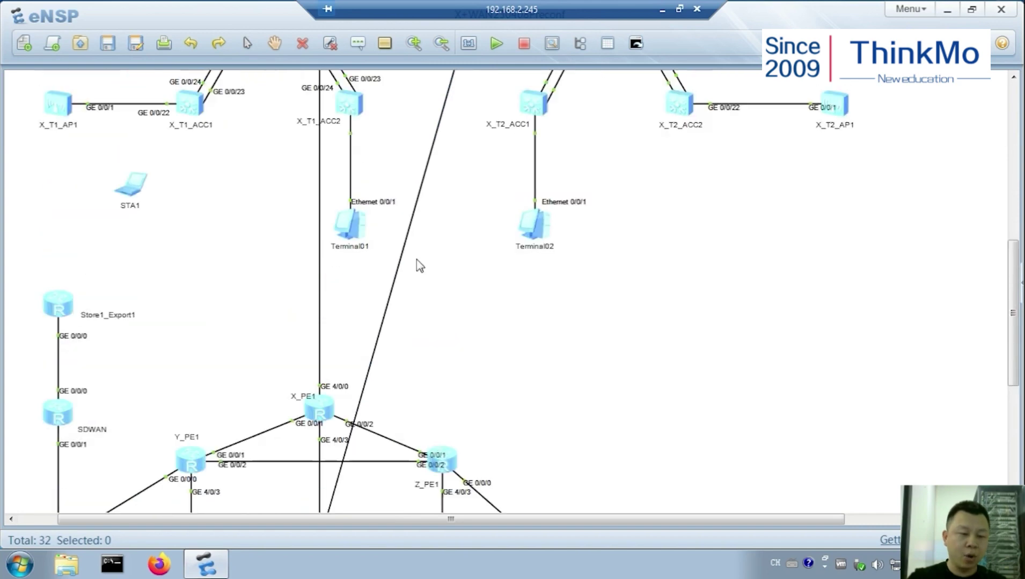
pyautogui.scroll(8, 430, 265)
pyautogui.scroll(1, 481, 279)
pyautogui.scroll(-9, 389, 290)
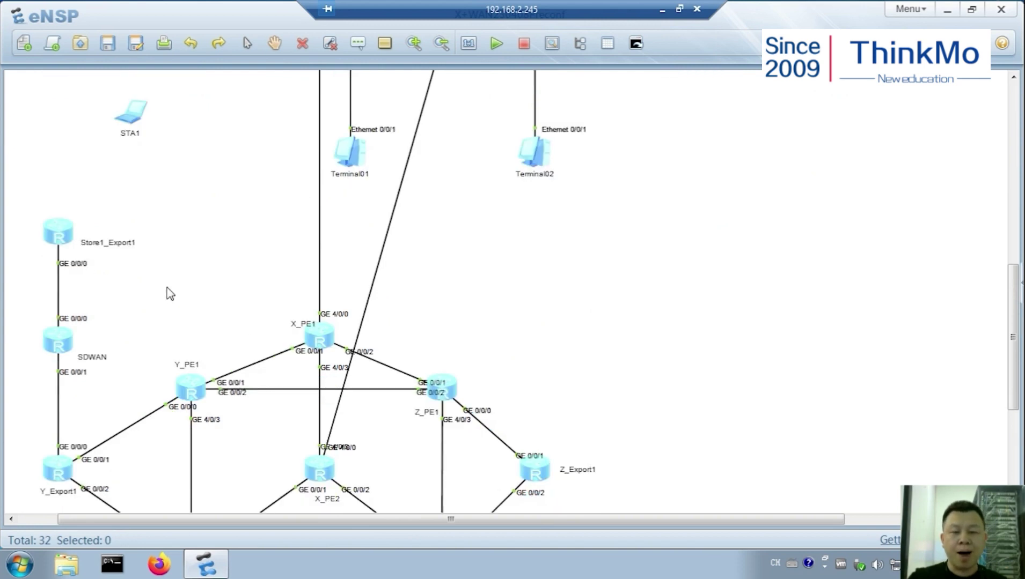
pyautogui.scroll(-1, 185, 336)
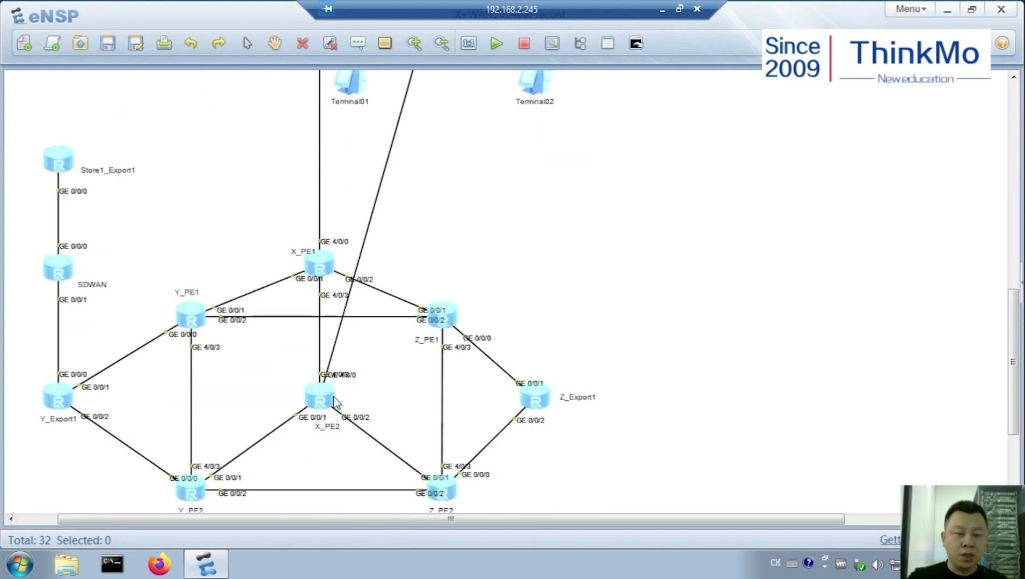
pyautogui.scroll(4, 369, 290)
pyautogui.scroll(5, 370, 294)
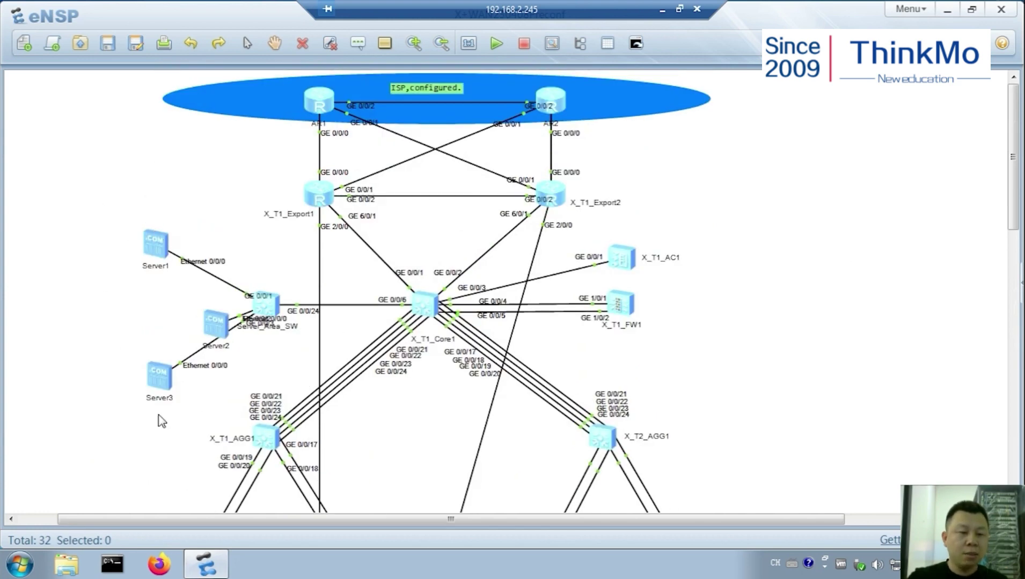
pyautogui.scroll(-9, 439, 281)
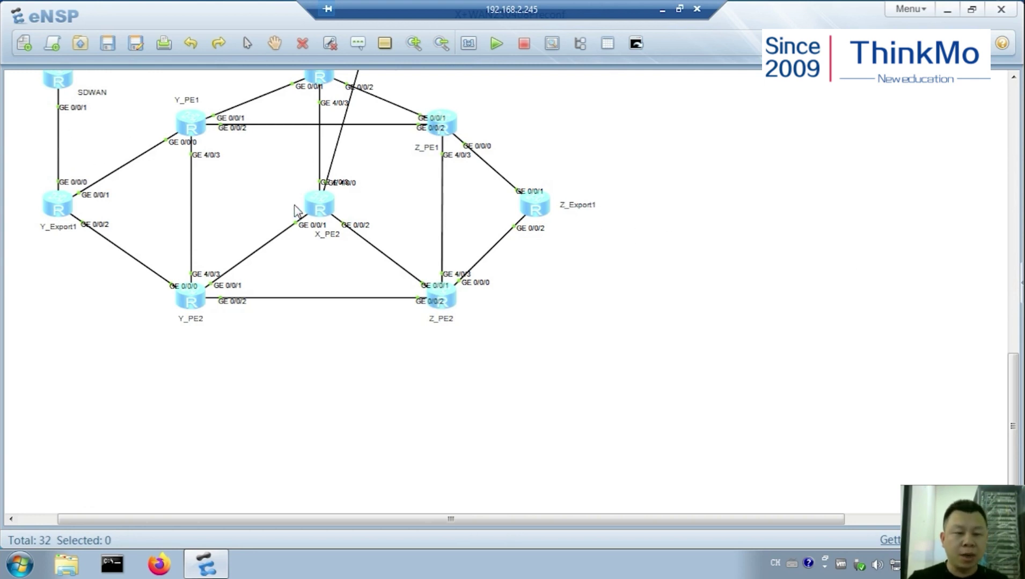
pyautogui.scroll(5, 503, 315)
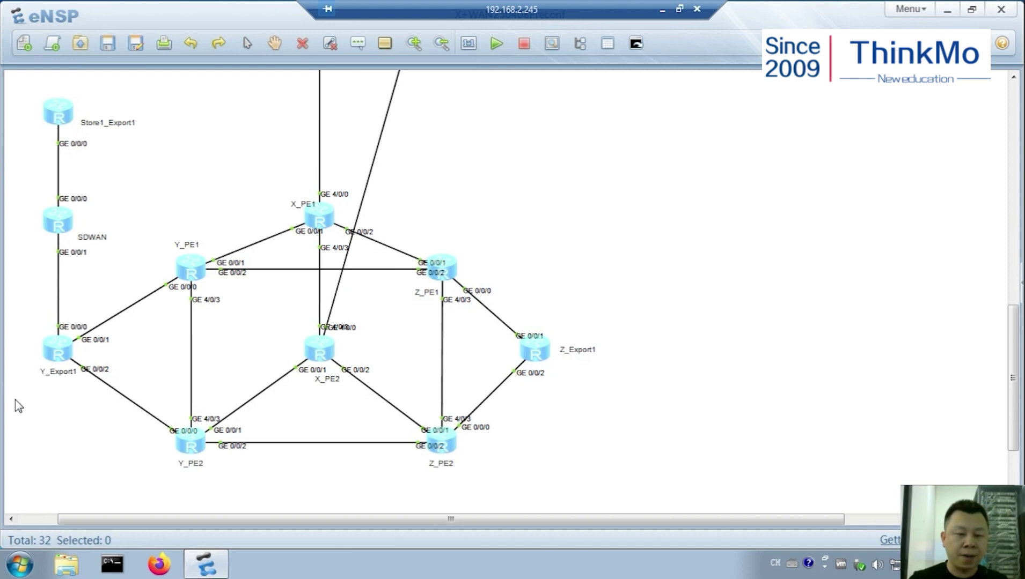
pyautogui.scroll(4, 57, 386)
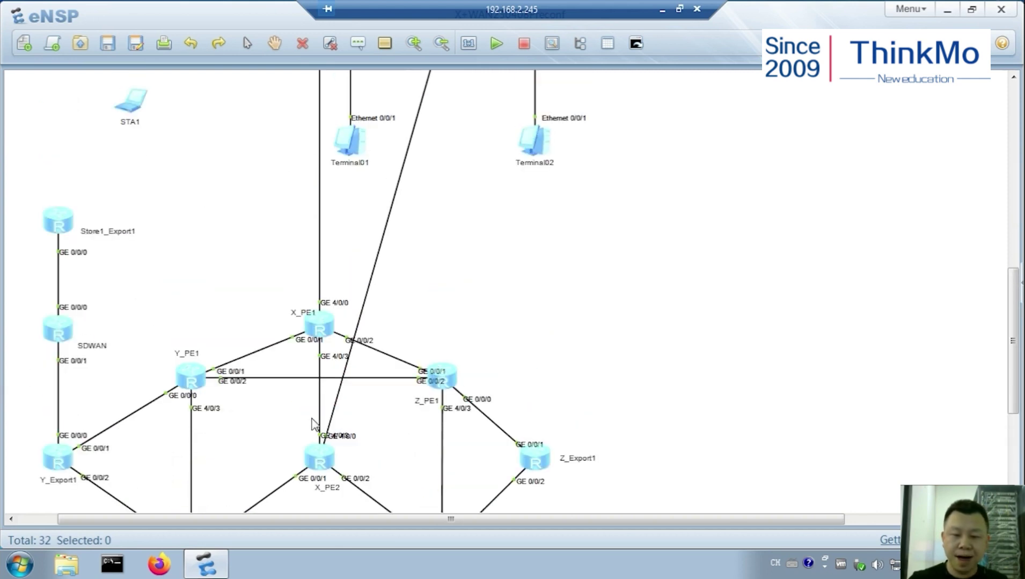
pyautogui.scroll(6, 331, 461)
pyautogui.scroll(12, 332, 461)
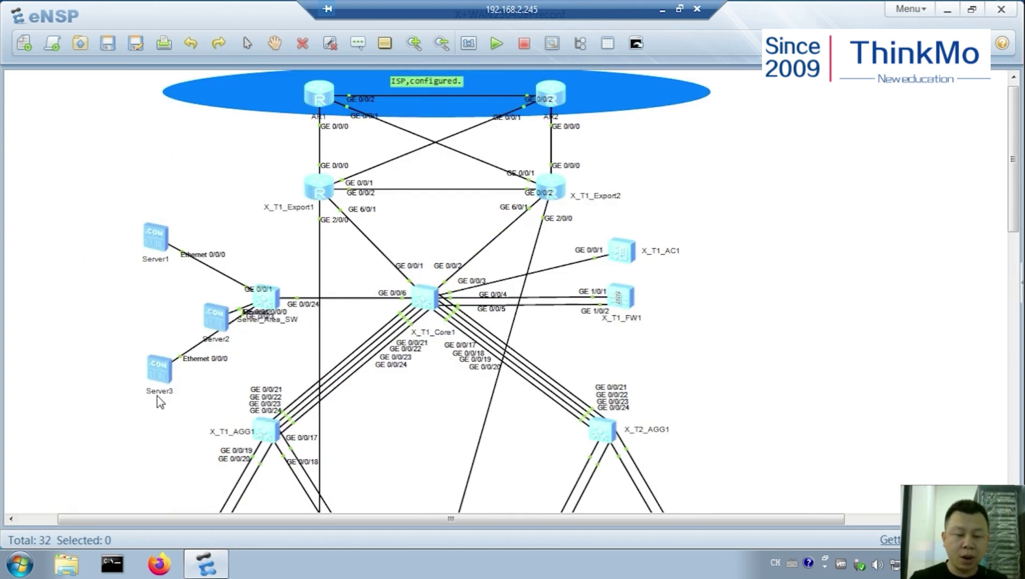
pyautogui.scroll(-6, 458, 290)
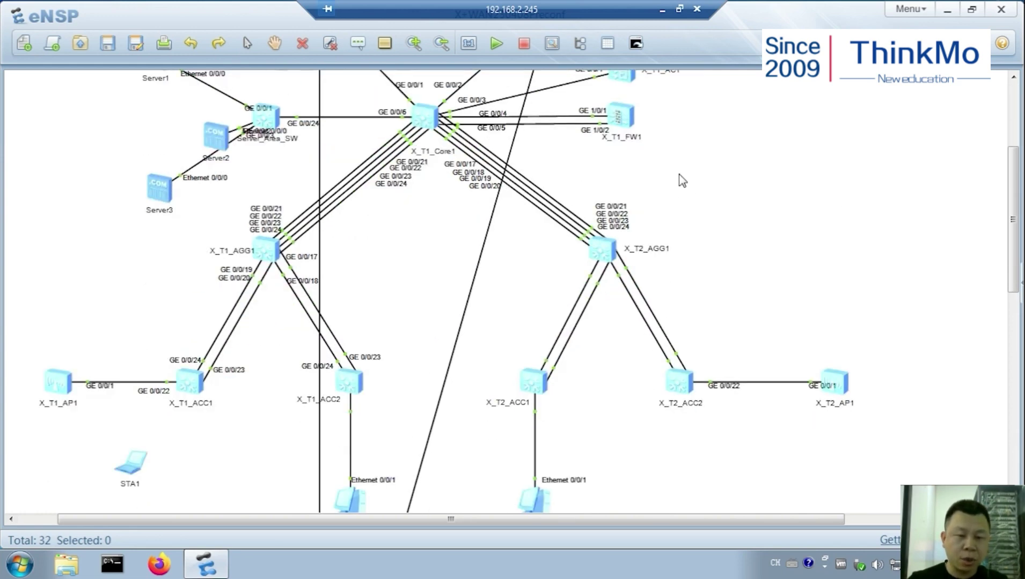
pyautogui.scroll(5, 518, 161)
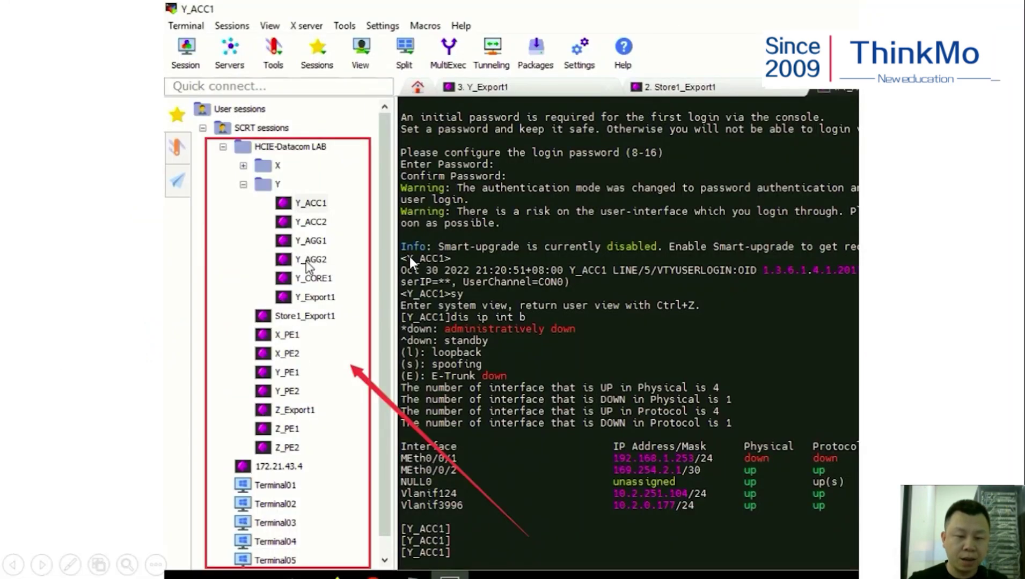
# Step: Exit the slideshow, put the remote desktop in full screen, and select the X_T1_CORE1 session
pyautogui.press('Escape')
pyautogui.click(324, 494)
pyautogui.click(90, 193)
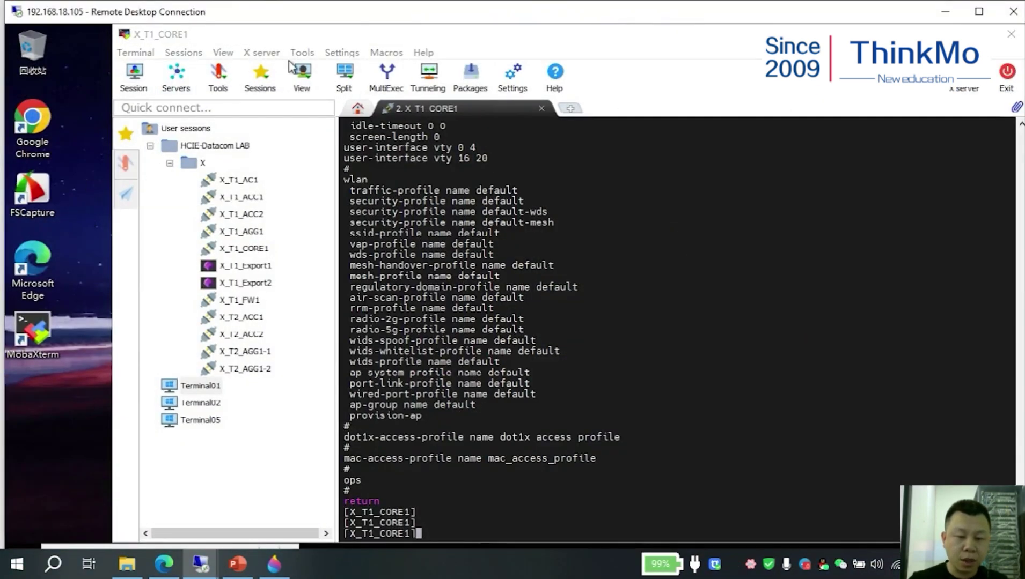
pyautogui.doubleClick(490, 14)
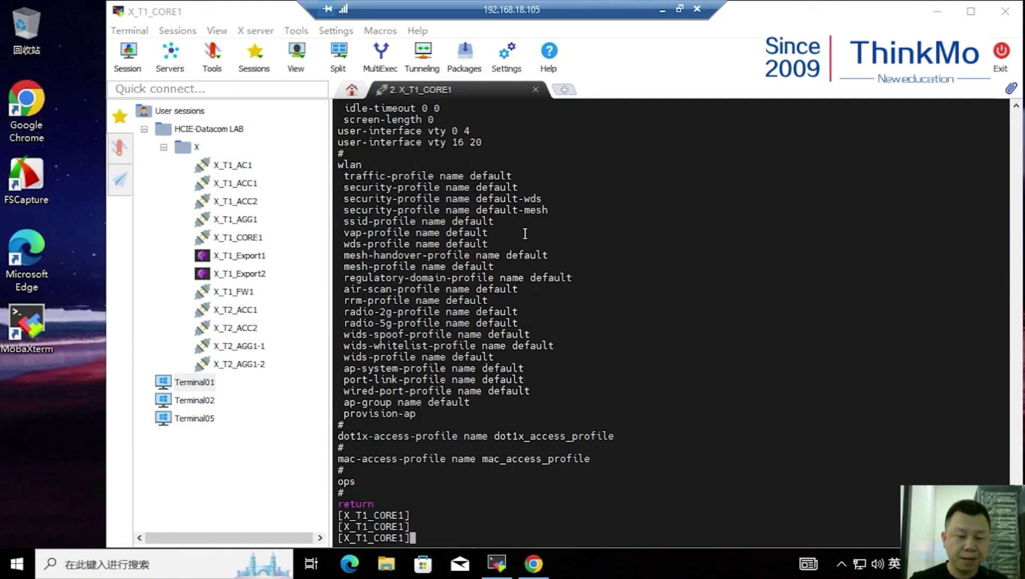
pyautogui.click(242, 240)
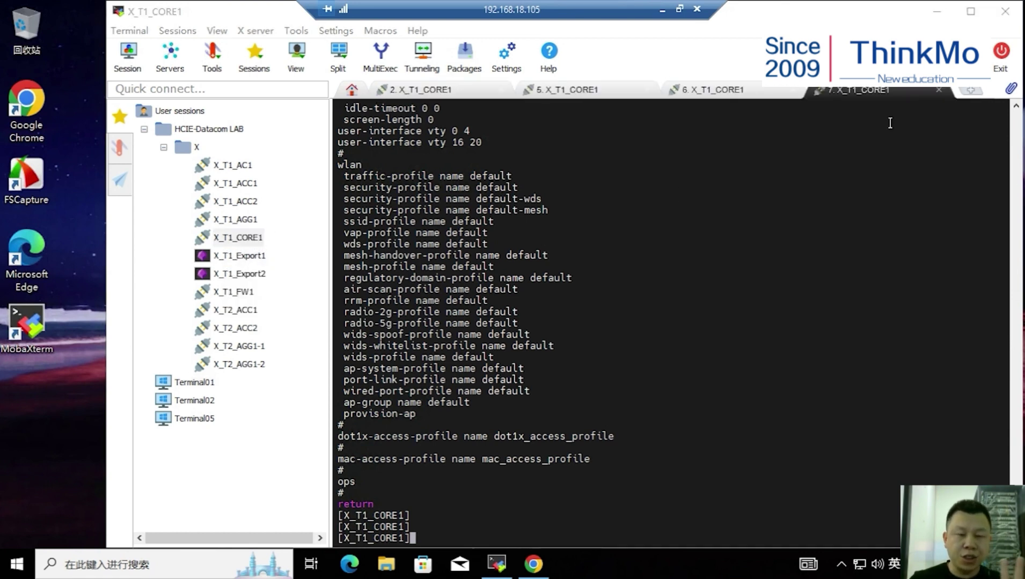
# Step: Run 'dis cu' on X_T1_CORE1 to display the current configuration
pyautogui.press('Return')
pyautogui.press('Return')
pyautogui.press('Return')
pyautogui.press('Return')
pyautogui.press('Return')
pyautogui.press('Return')
pyautogui.press('Return')
pyautogui.press('Return')
pyautogui.press('Return')
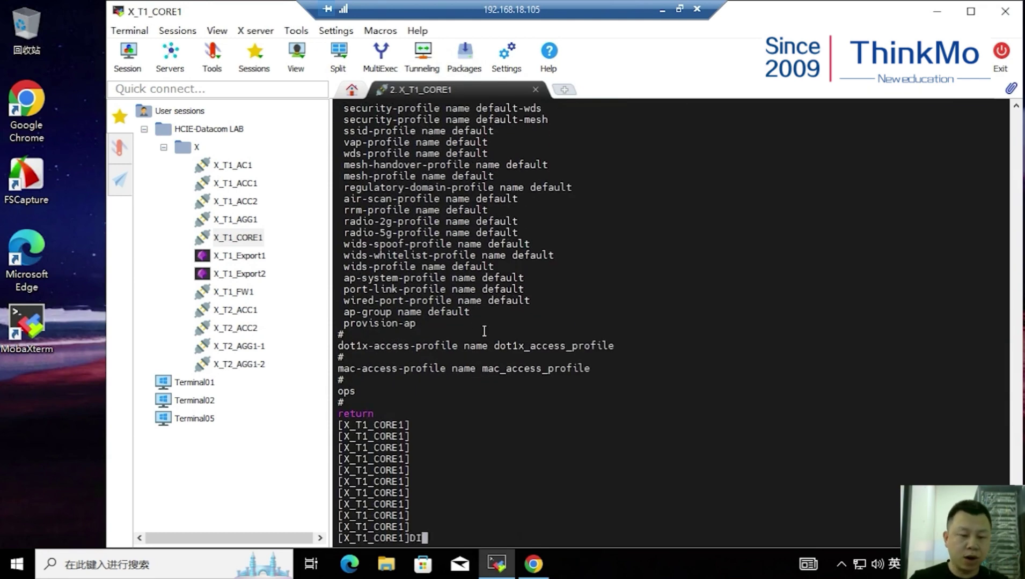
pyautogui.write('DIS CU')
pyautogui.press('Return')
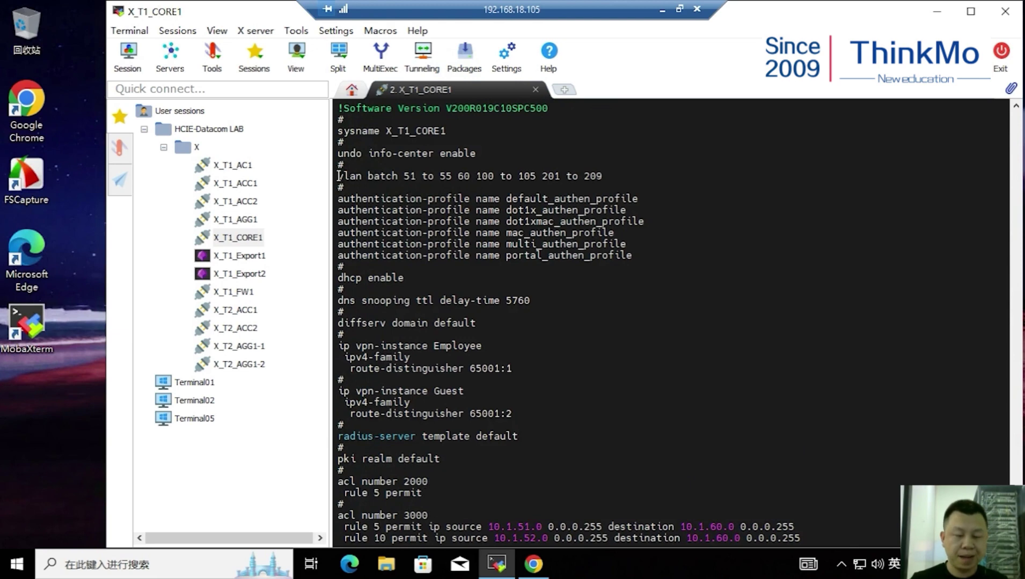
pyautogui.moveTo(342, 175); pyautogui.dragTo(607, 186)
pyautogui.scroll(-2, 374, 283)
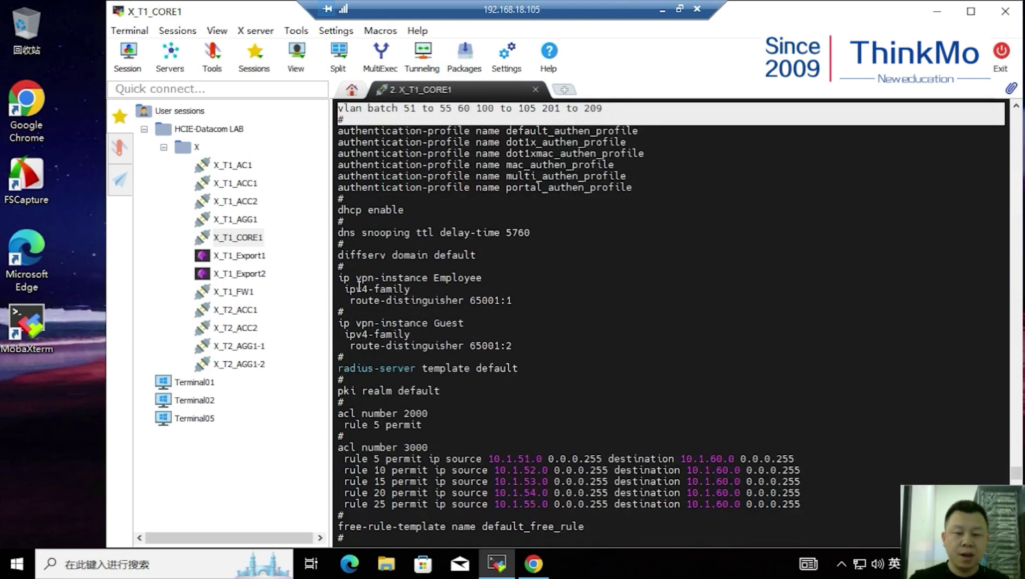
# Step: Highlight the Employee and Guest VPN instance lines, then scroll down to the OSPF processes
pyautogui.moveTo(339, 279); pyautogui.dragTo(515, 280)
pyautogui.moveTo(349, 325); pyautogui.dragTo(411, 251)
pyautogui.scroll(-10, 536, 268)
pyautogui.scroll(-20, 466, 325)
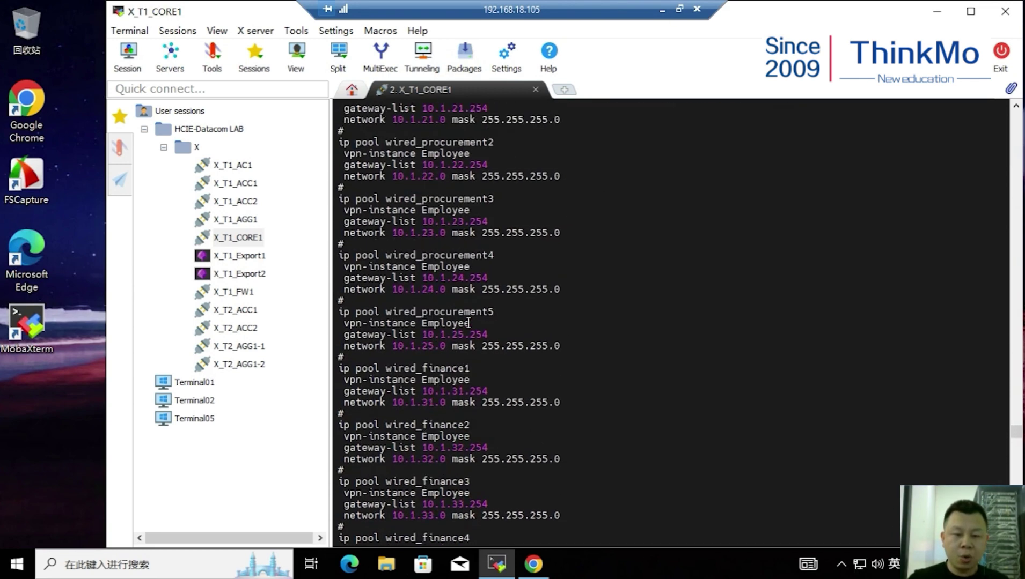
pyautogui.scroll(-20, 468, 322)
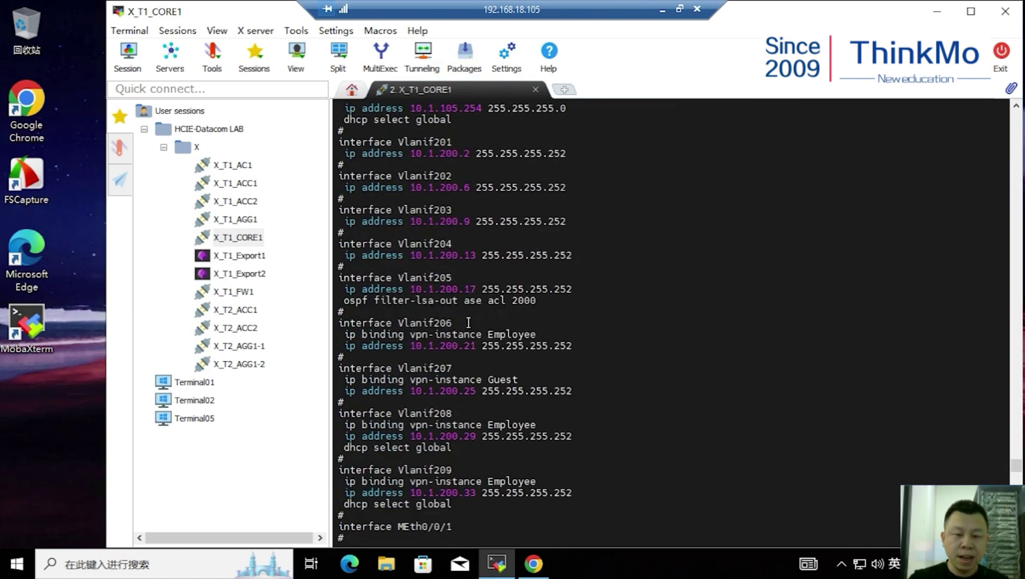
pyautogui.scroll(-20, 468, 322)
pyautogui.click(195, 382)
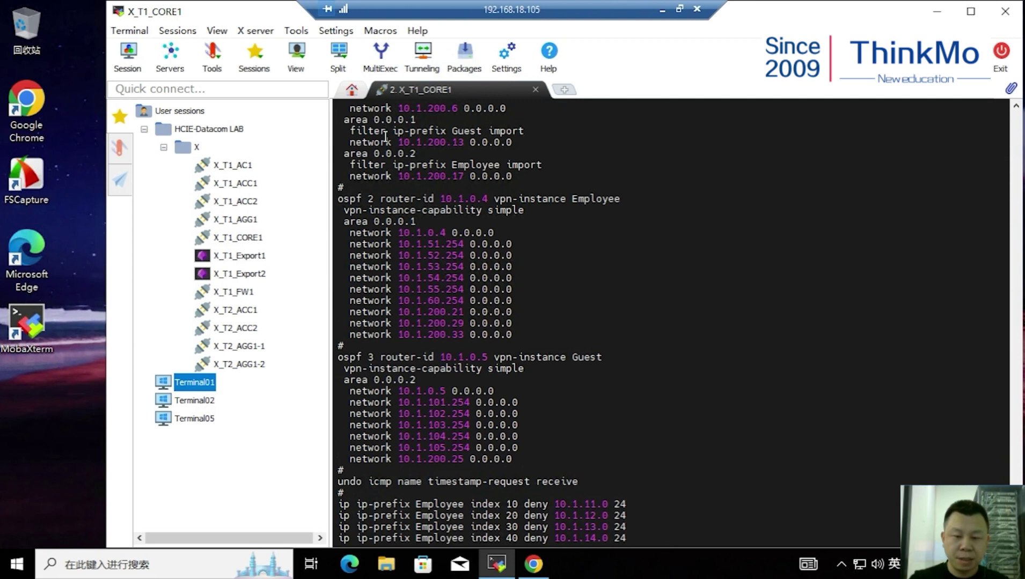
# Step: Connect to the Terminal01 remote desktop with its password and bring datacom.py into PyCharm's editor
pyautogui.doubleClick(177, 382)
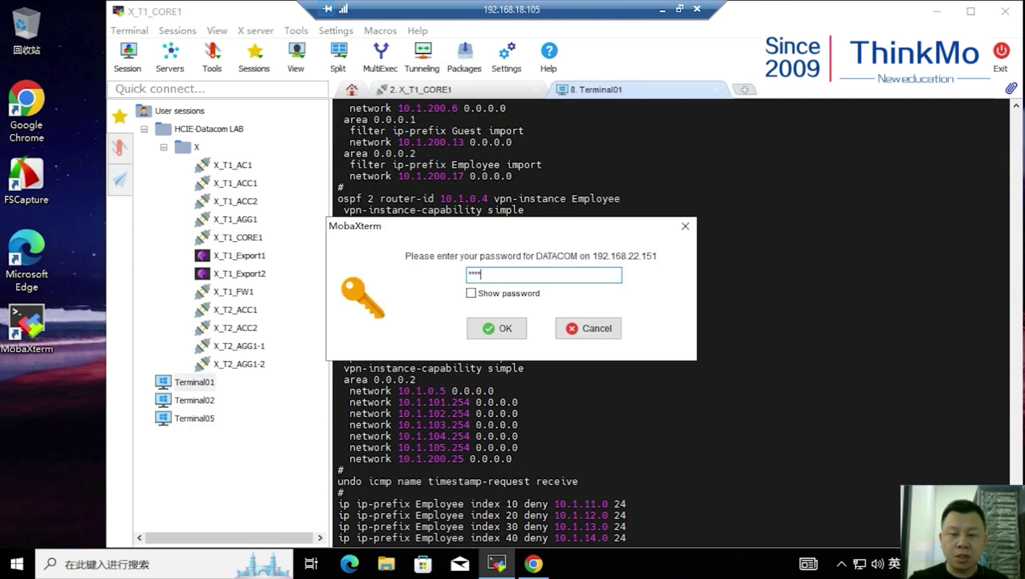
pyautogui.press('Return')
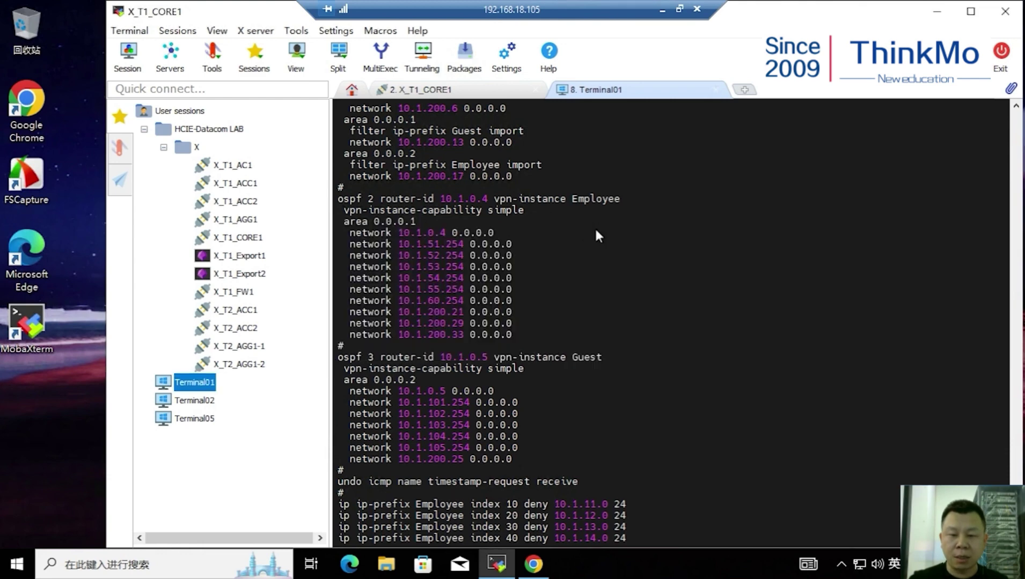
pyautogui.scroll(20, 536, 311)
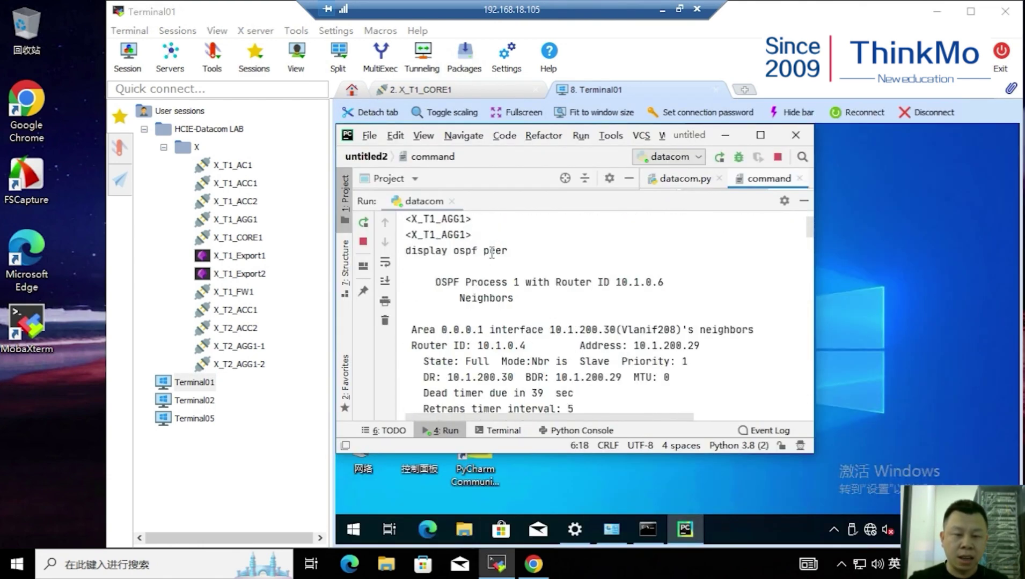
pyautogui.click(516, 287)
pyautogui.hotkey('ctrl', 'Tab')
# Step: Show PyCharm's local terminal at the untitled2 folder and widen the PyCharm window
pyautogui.click(503, 430)
pyautogui.moveTo(813, 268); pyautogui.dragTo(972, 271)
pyautogui.scroll(20, 784, 234)
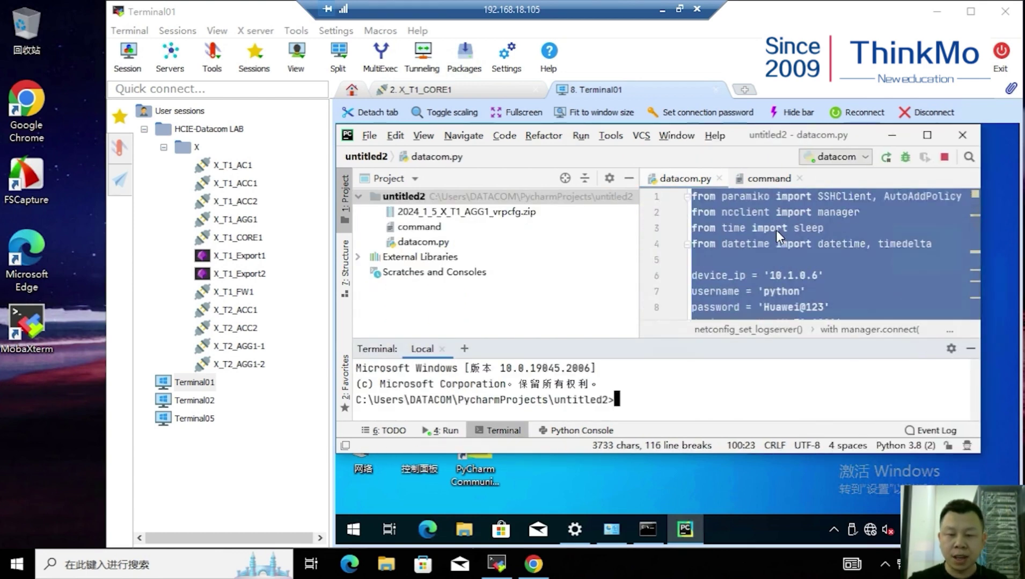
pyautogui.scroll(-5, 753, 224)
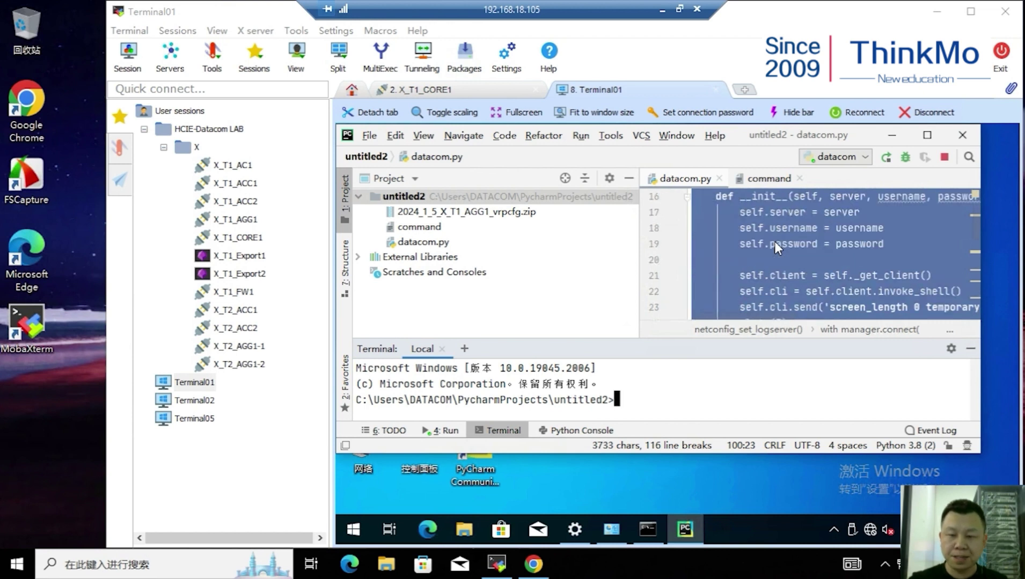
pyautogui.click(892, 135)
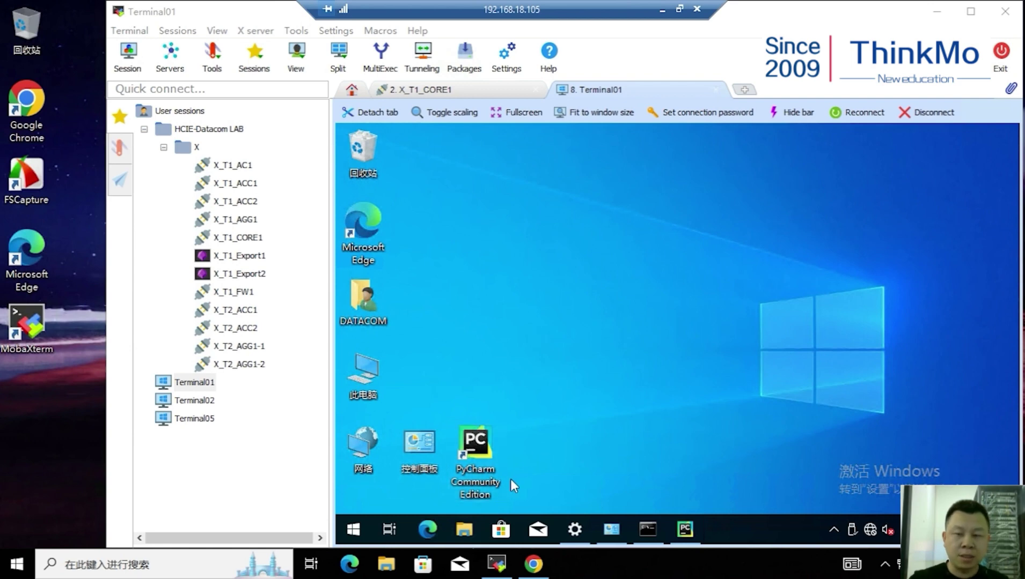
pyautogui.click(684, 530)
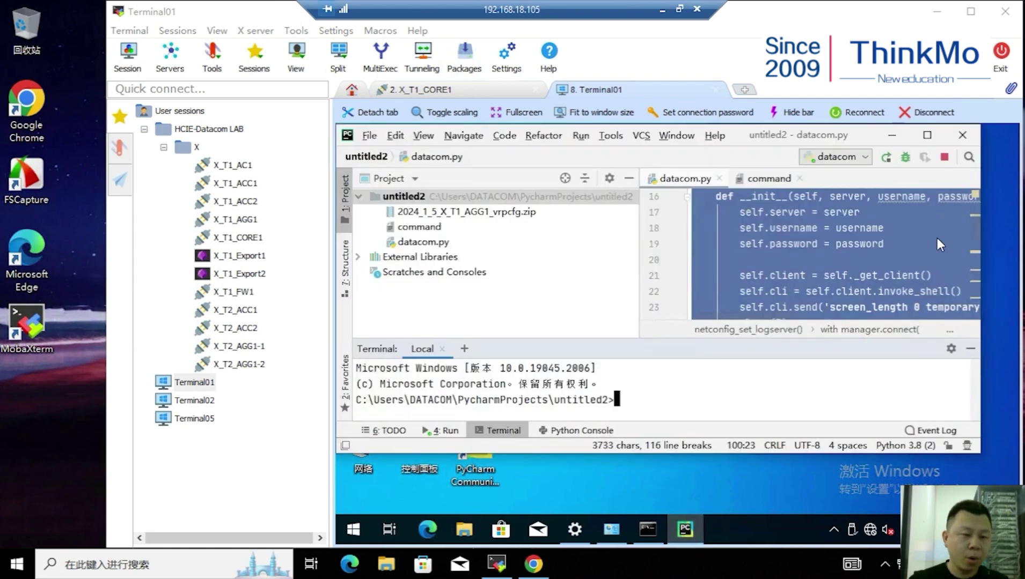
pyautogui.scroll(5, 835, 248)
pyautogui.scroll(-8, 799, 240)
pyautogui.scroll(-3, 798, 240)
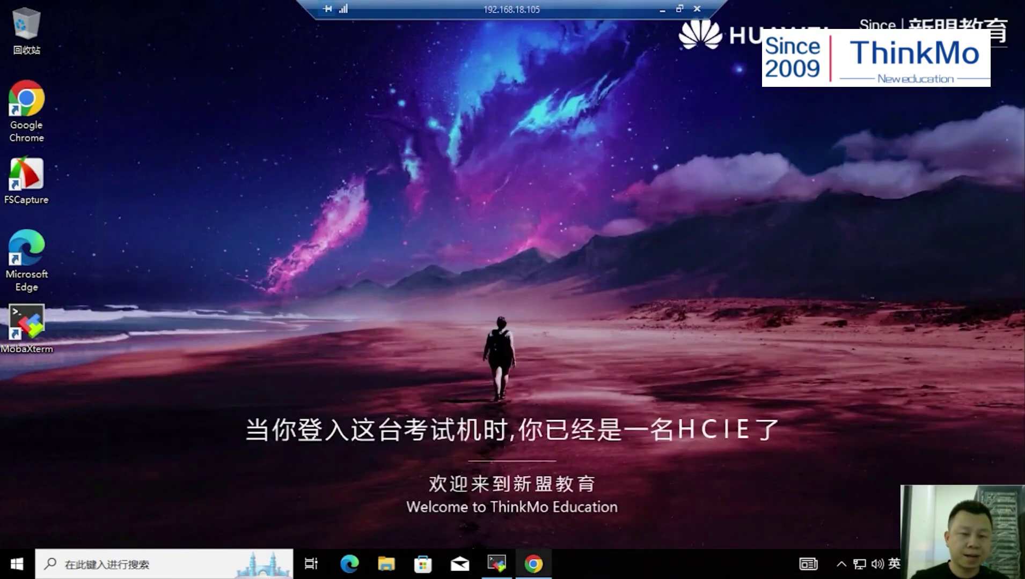
# Step: In Chrome, log in to iMaster NCE-Campus with the account username and password
pyautogui.click(533, 564)
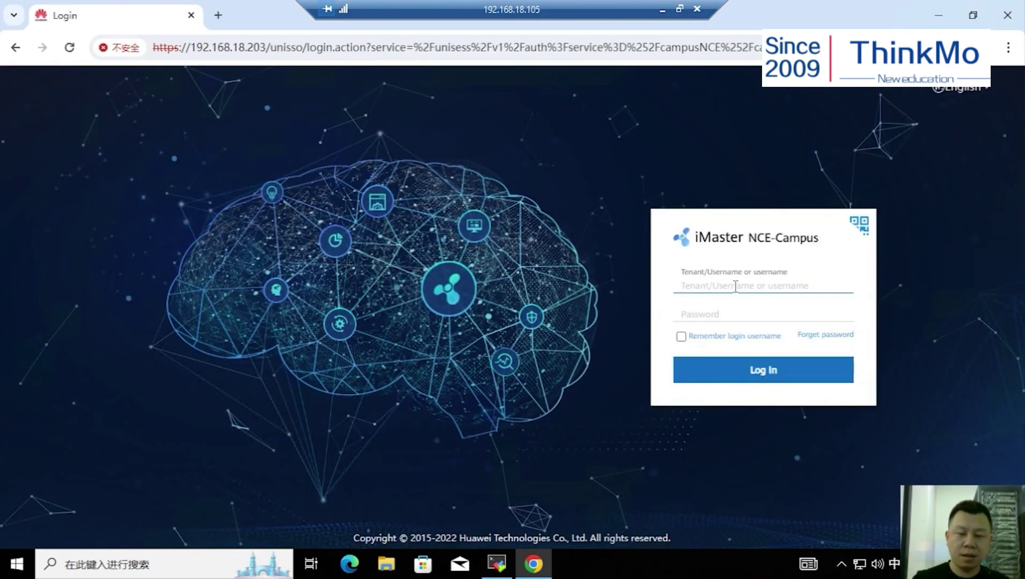
pyautogui.click(735, 287)
pyautogui.write('use')
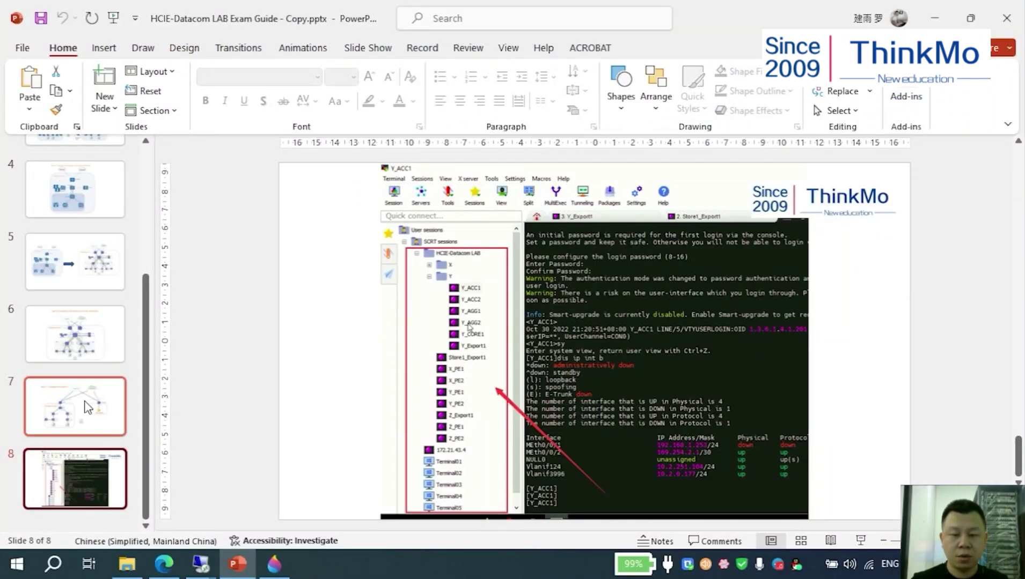
pyautogui.click(75, 406)
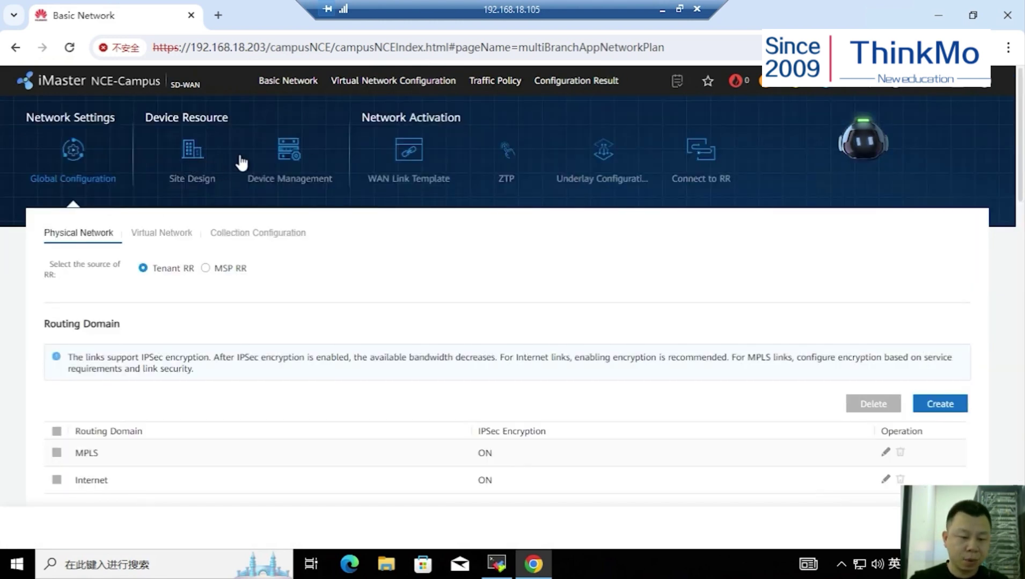
# Step: Open Device Management under Device Resource and confirm its device list shows No records found
pyautogui.click(290, 161)
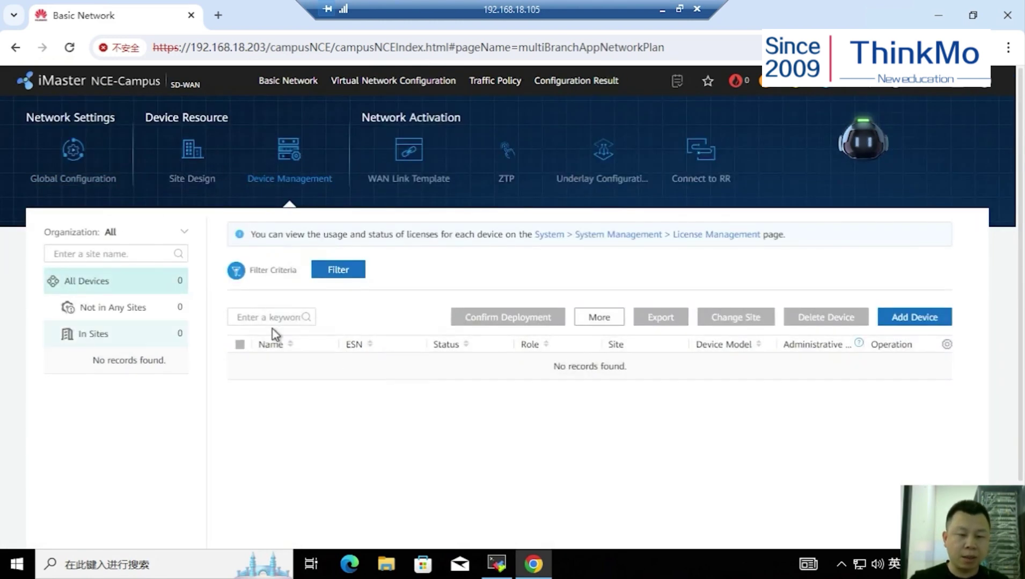
pyautogui.scroll(-1, 428, 399)
pyautogui.scroll(1, 325, 253)
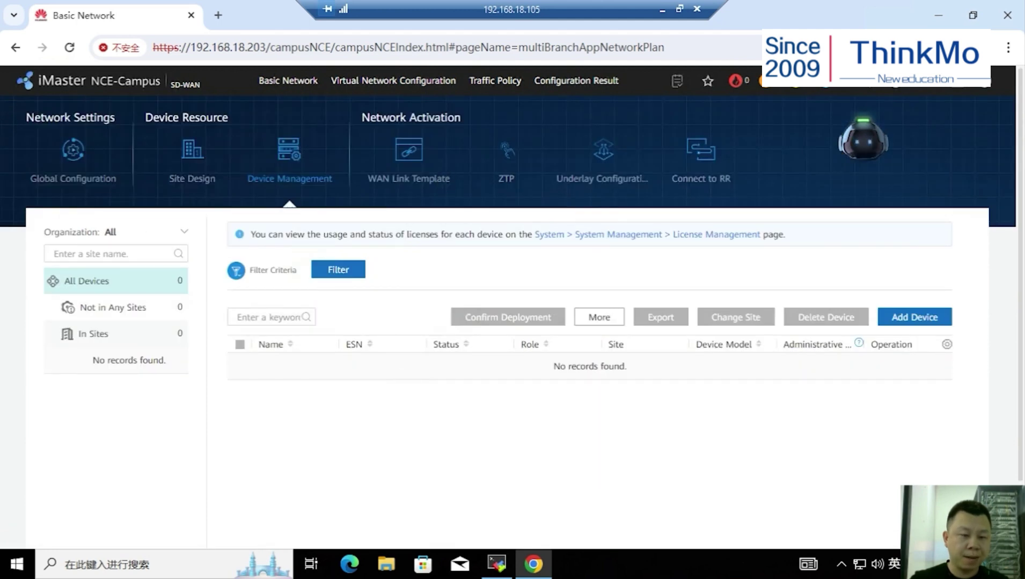